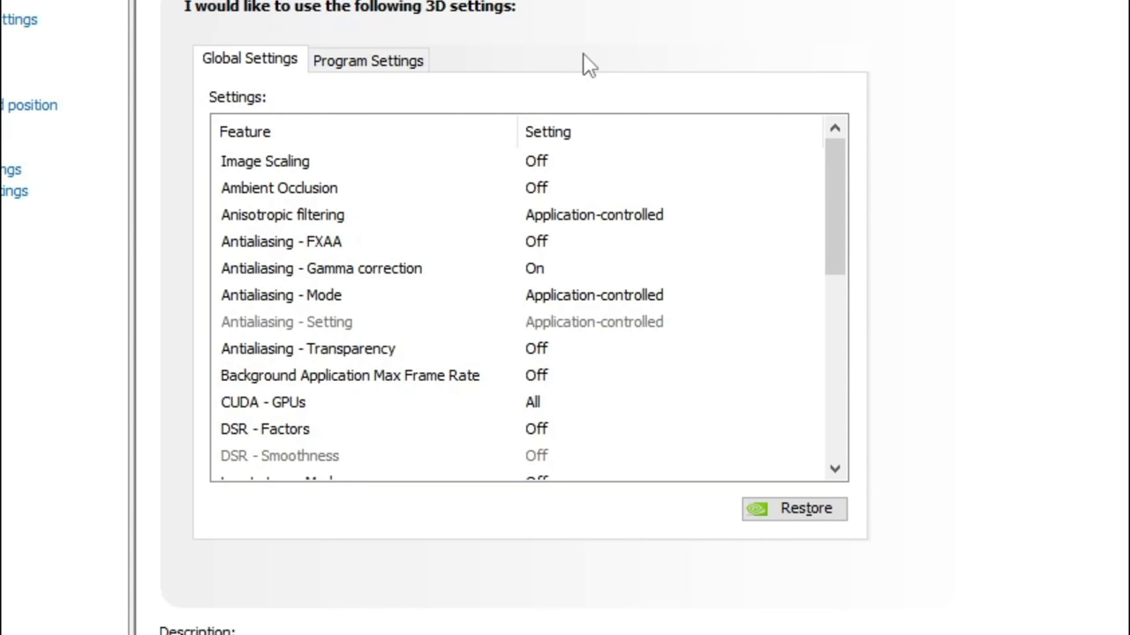
Step: Select Microsoft Flight Simulator as the program to customize under Program Settings
{"action": "left_click", "coordinate": [401, 67]}
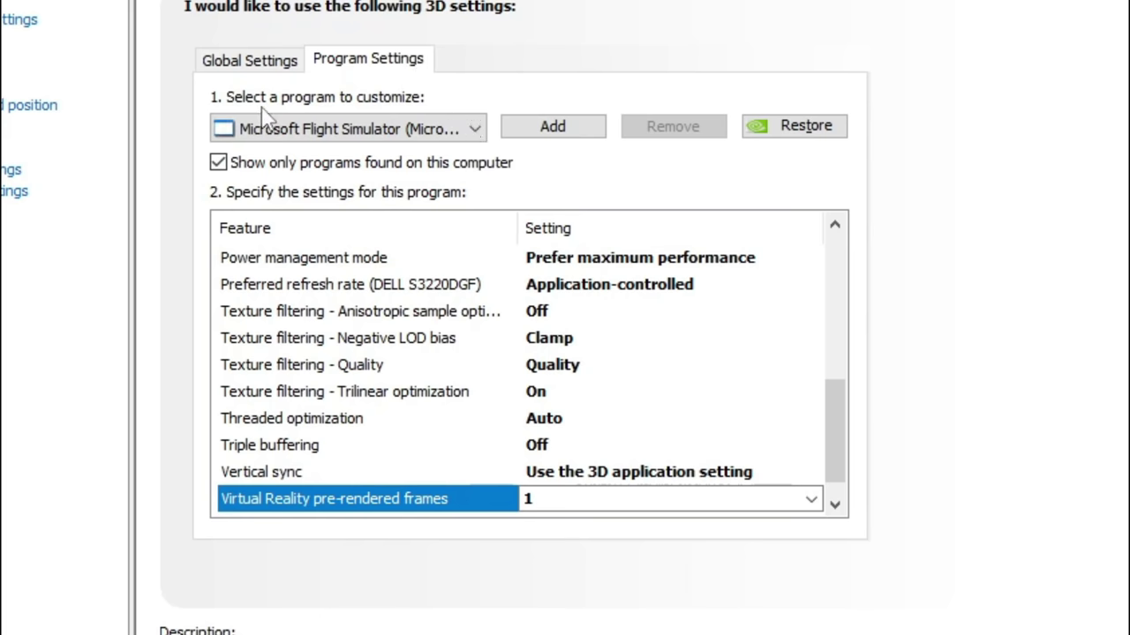
{"action": "left_click", "coordinate": [344, 137]}
{"action": "left_click", "coordinate": [345, 156]}
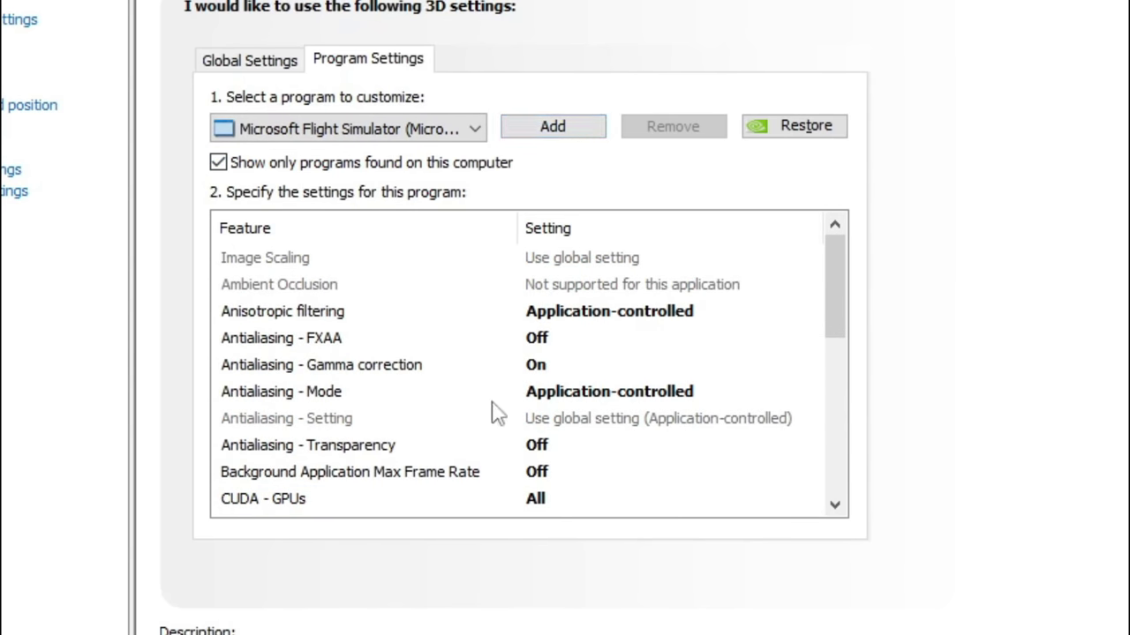
{"action": "scroll", "coordinate": [476, 415], "scroll_direction": "down", "scroll_amount": 1}
{"action": "scroll", "coordinate": [459, 410], "scroll_direction": "up", "scroll_amount": 1}
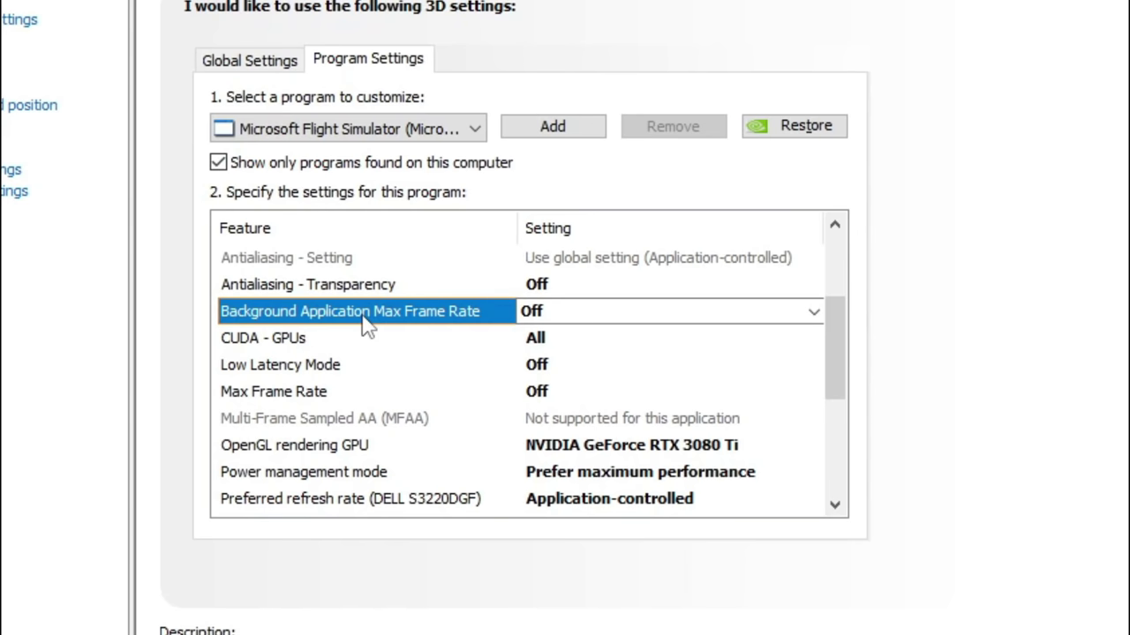
Step: Leave Background Application Max Frame Rate Off and point CUDA - GPUs at the NVIDIA GeForce RTX 3080 Ti
{"action": "left_click", "coordinate": [583, 318]}
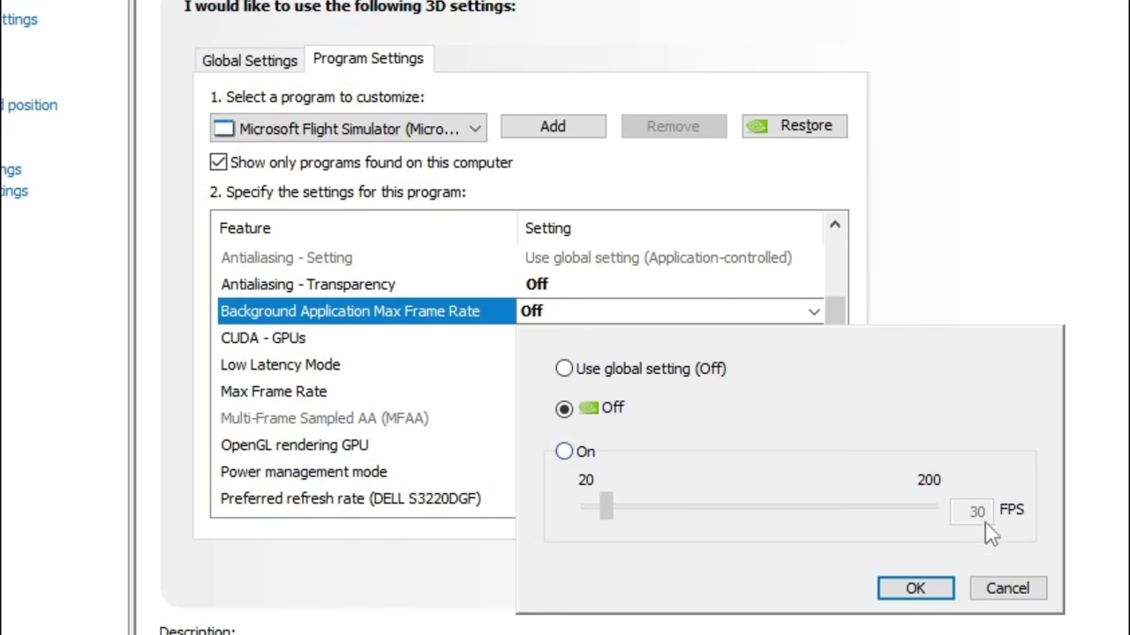
{"action": "left_click", "coordinate": [905, 591]}
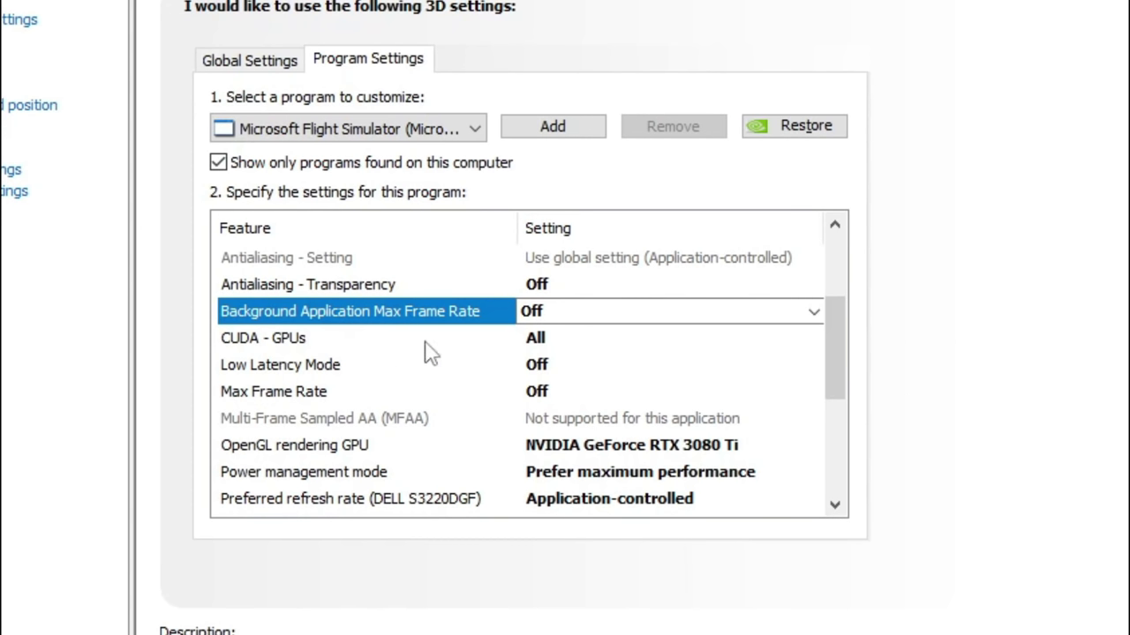
{"action": "left_click", "coordinate": [539, 346]}
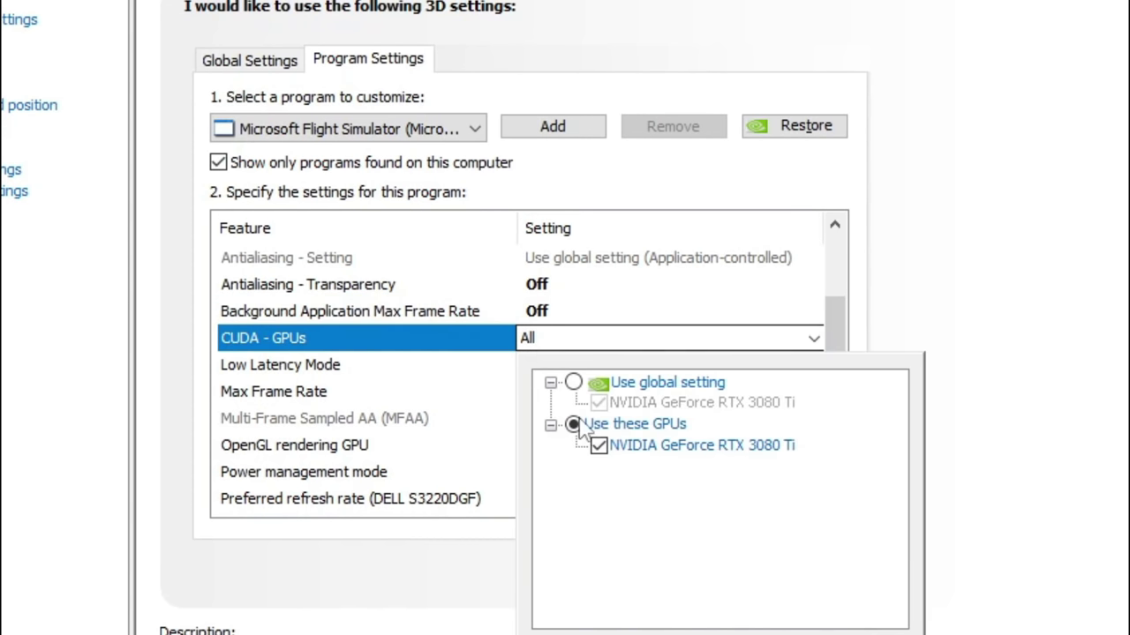
{"action": "left_click", "coordinate": [599, 445]}
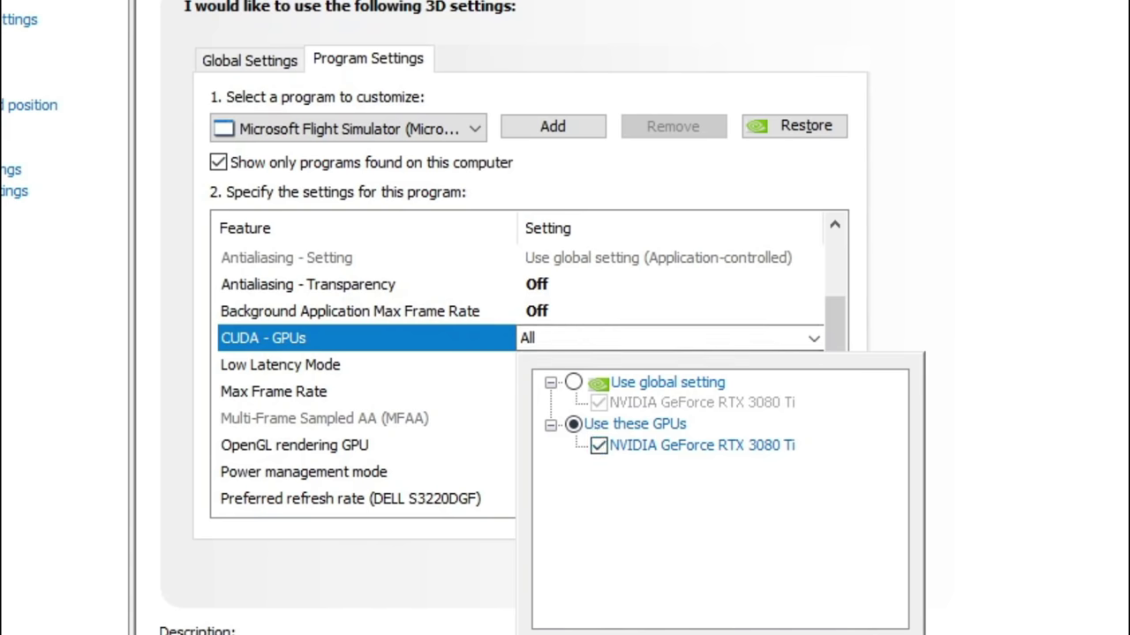
{"action": "left_click", "coordinate": [415, 577]}
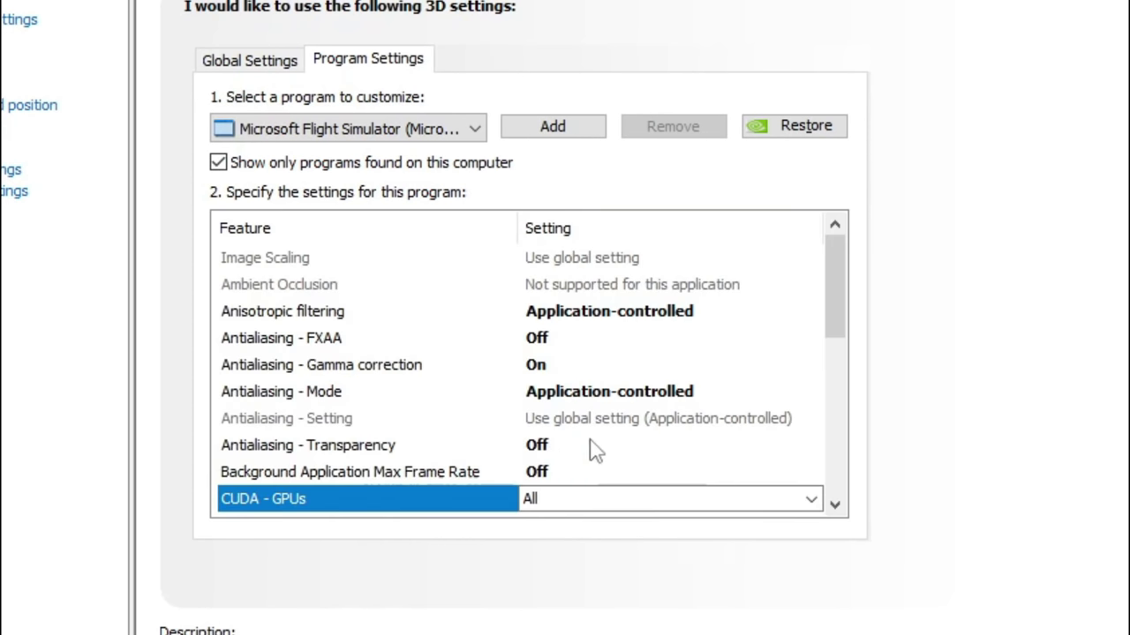
Step: Keep Low Latency Mode set to Off
{"action": "scroll", "coordinate": [841, 309], "scroll_direction": "down", "scroll_amount": 3}
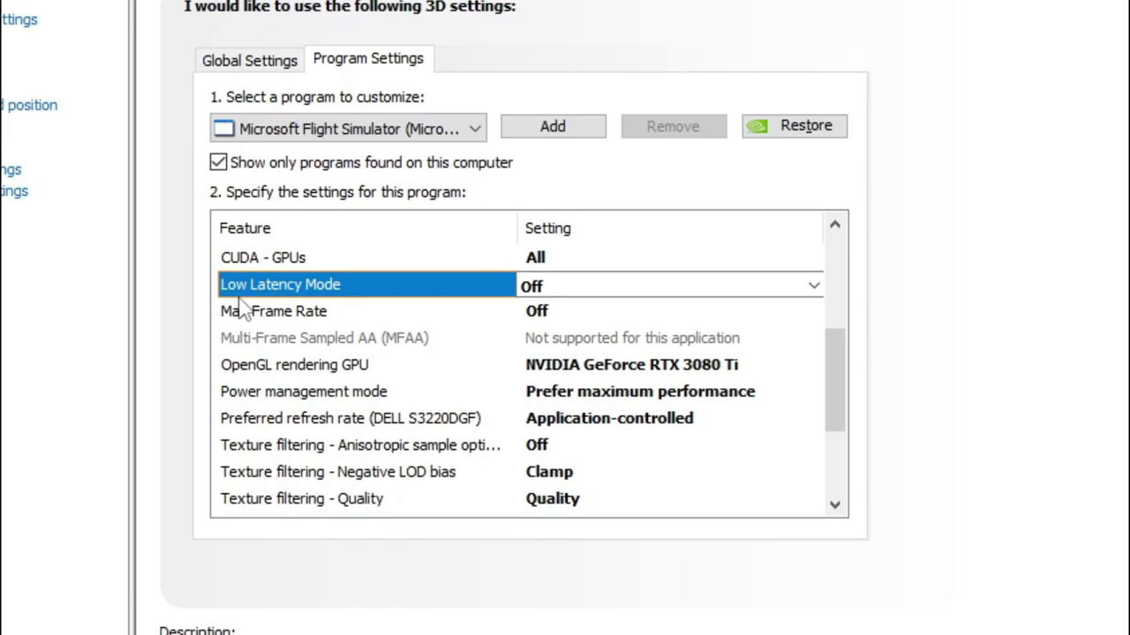
{"action": "left_click", "coordinate": [536, 294]}
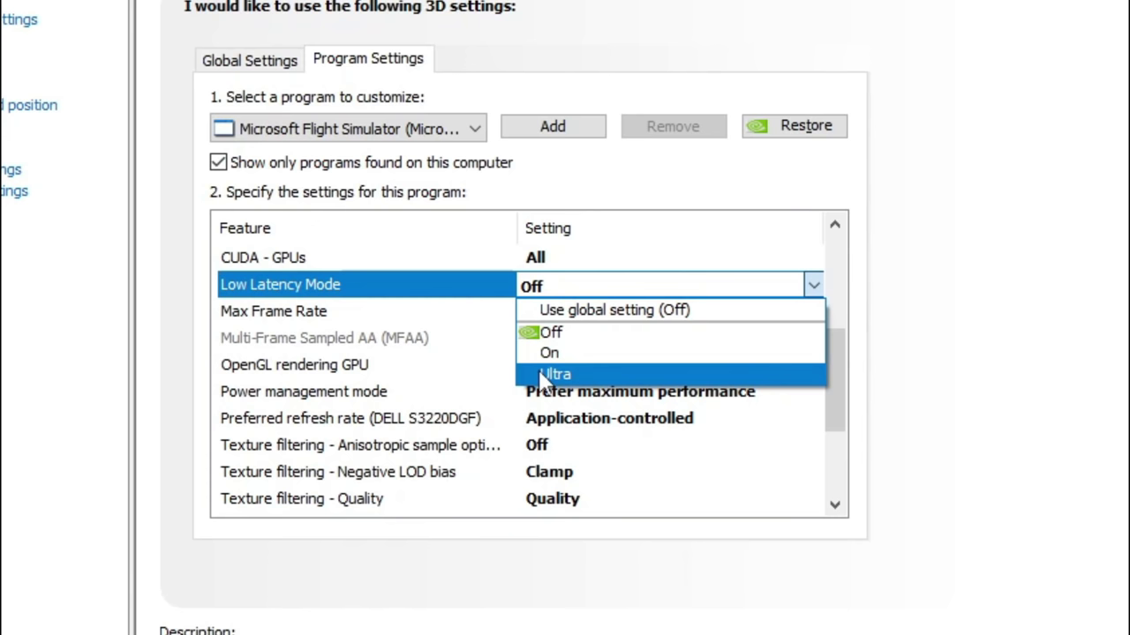
{"action": "left_click", "coordinate": [549, 332]}
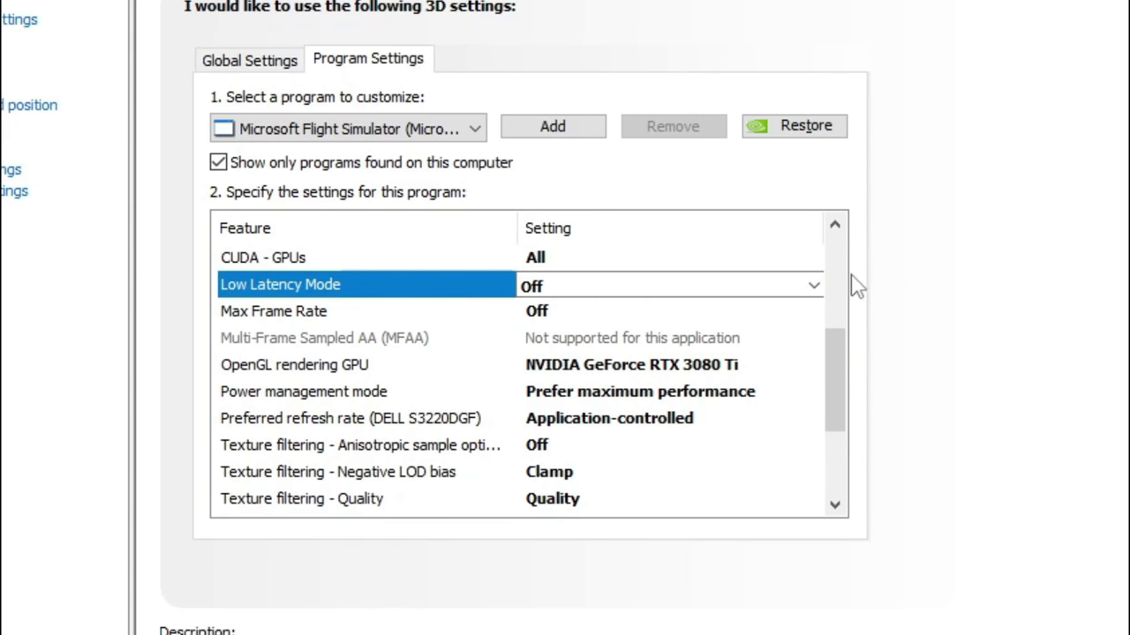
Step: Leave Max Frame Rate Off
{"action": "left_click", "coordinate": [314, 319]}
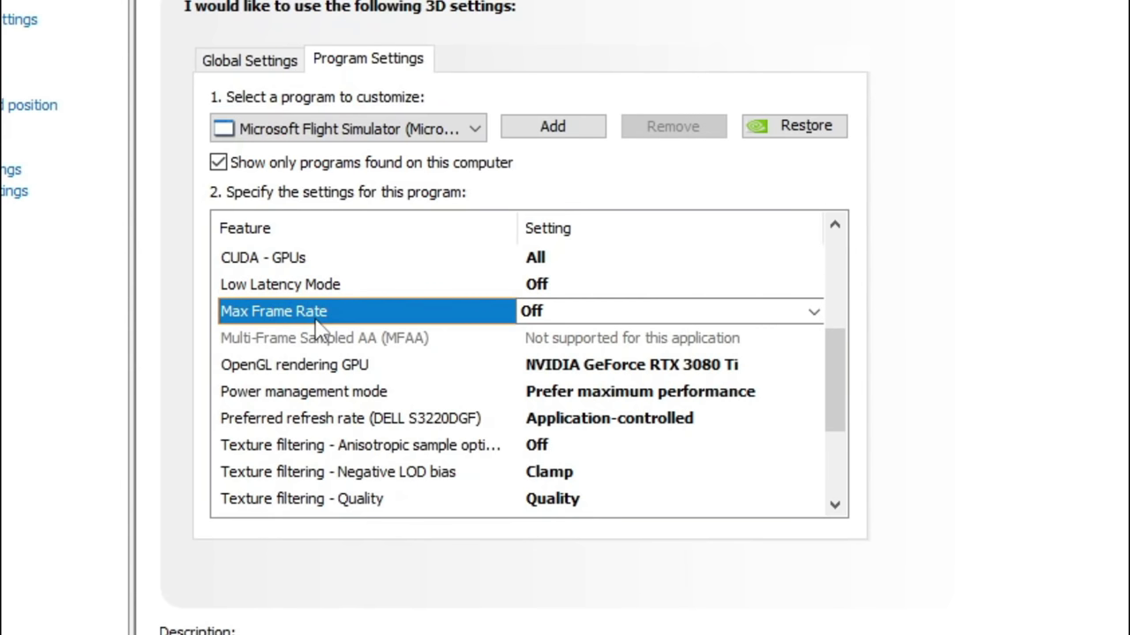
{"action": "left_click", "coordinate": [542, 321]}
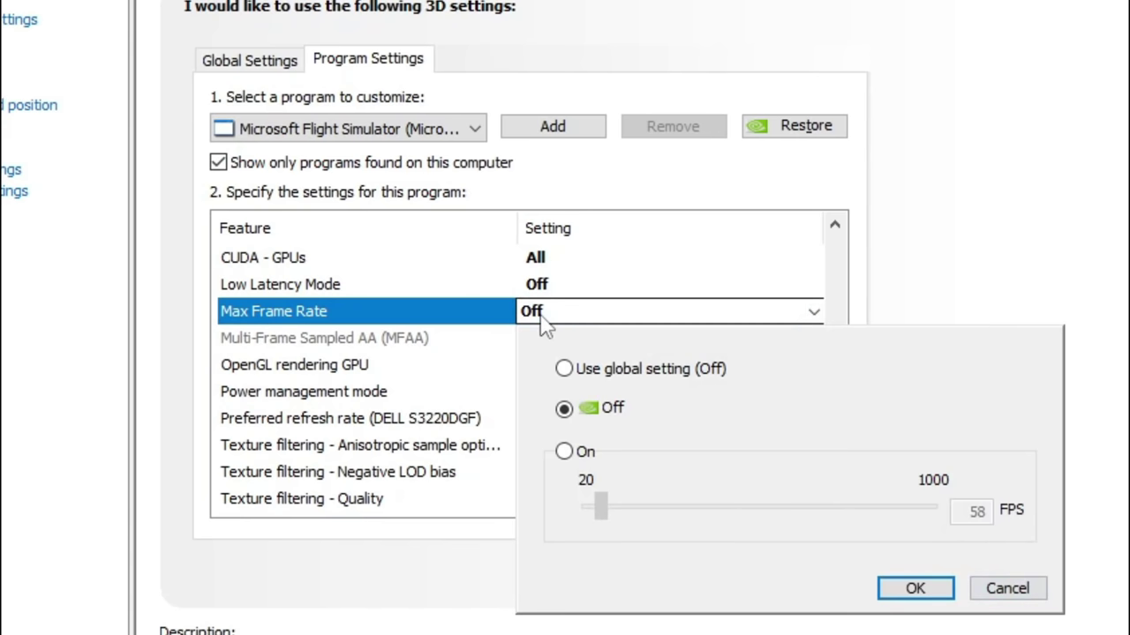
{"action": "left_click", "coordinate": [544, 323]}
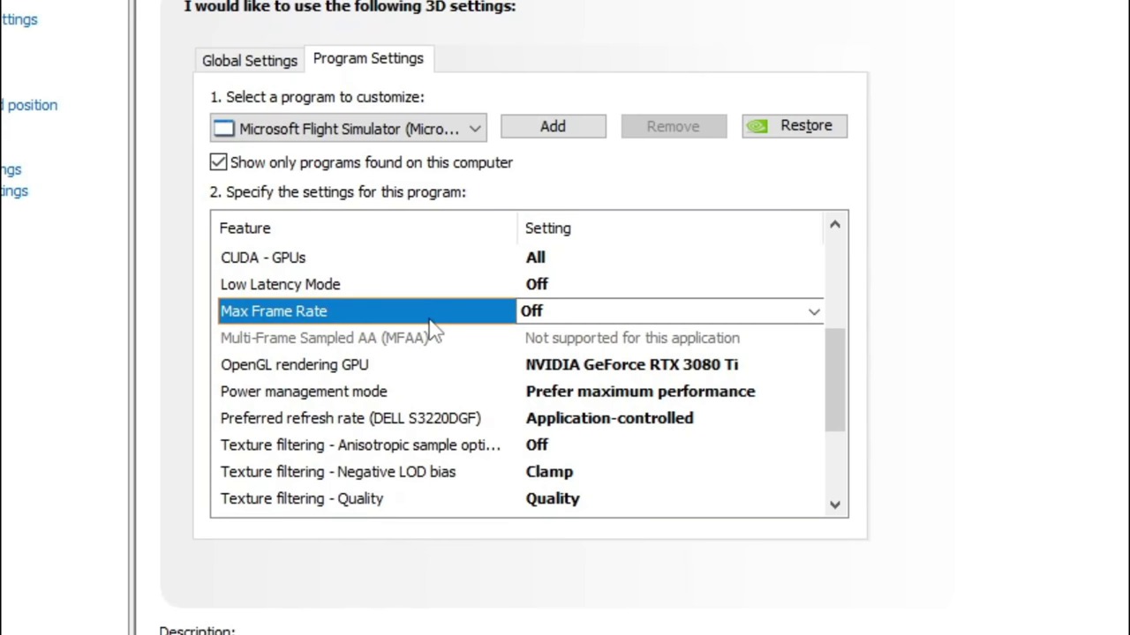
{"action": "left_click", "coordinate": [410, 369]}
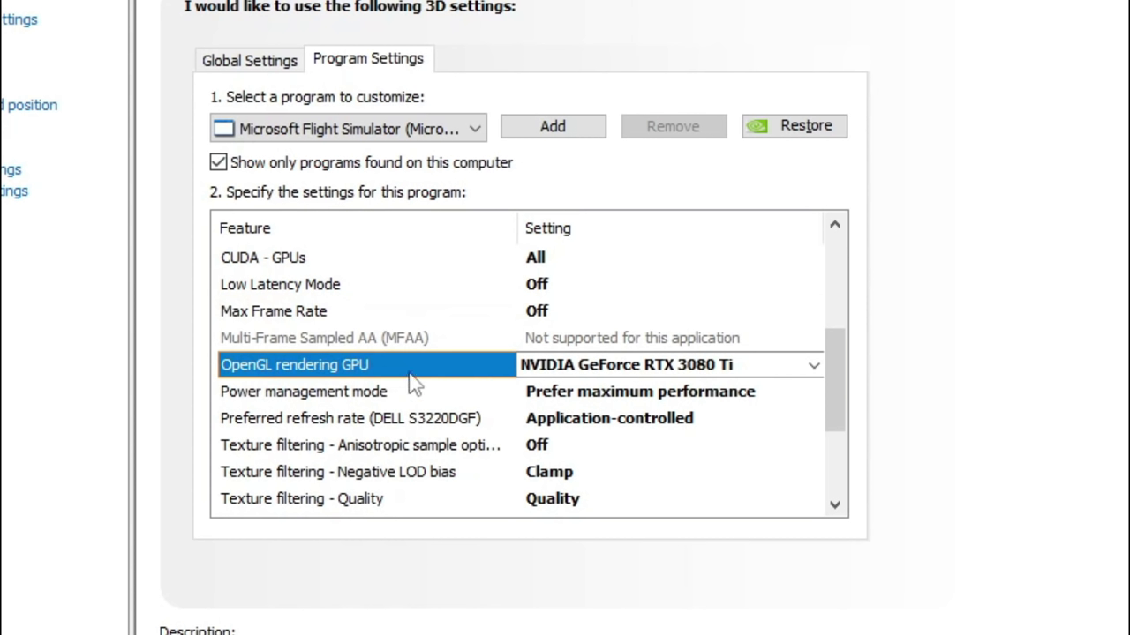
Step: Keep OpenGL rendering GPU on the RTX 3080 Ti and power management at Prefer maximum performance
{"action": "left_click", "coordinate": [623, 365]}
{"action": "left_click", "coordinate": [625, 436]}
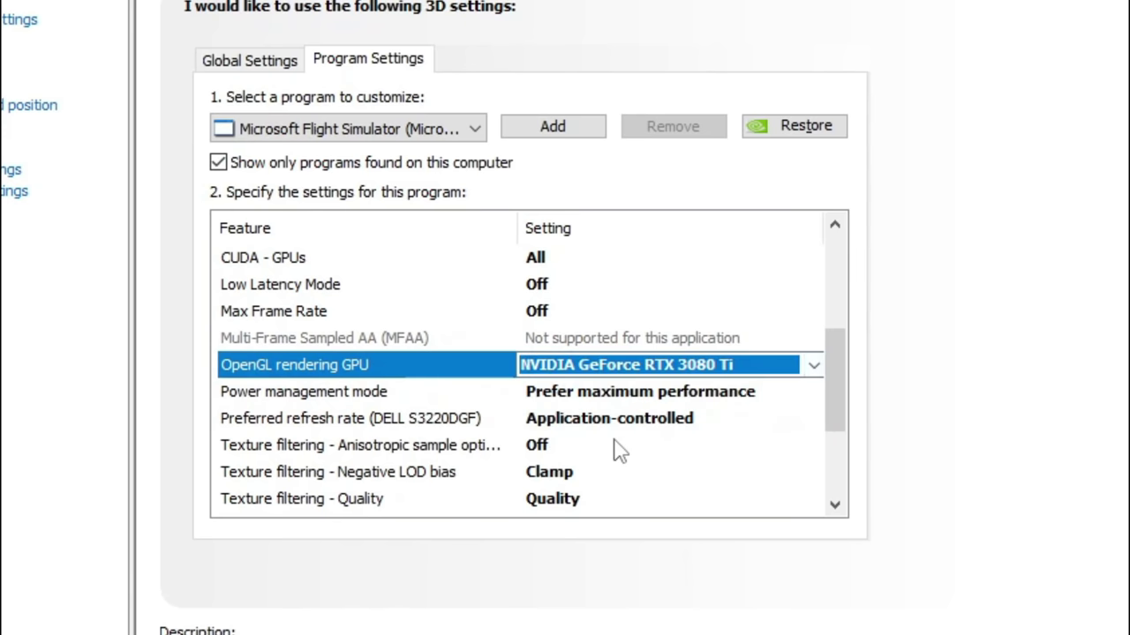
{"action": "left_click", "coordinate": [346, 399]}
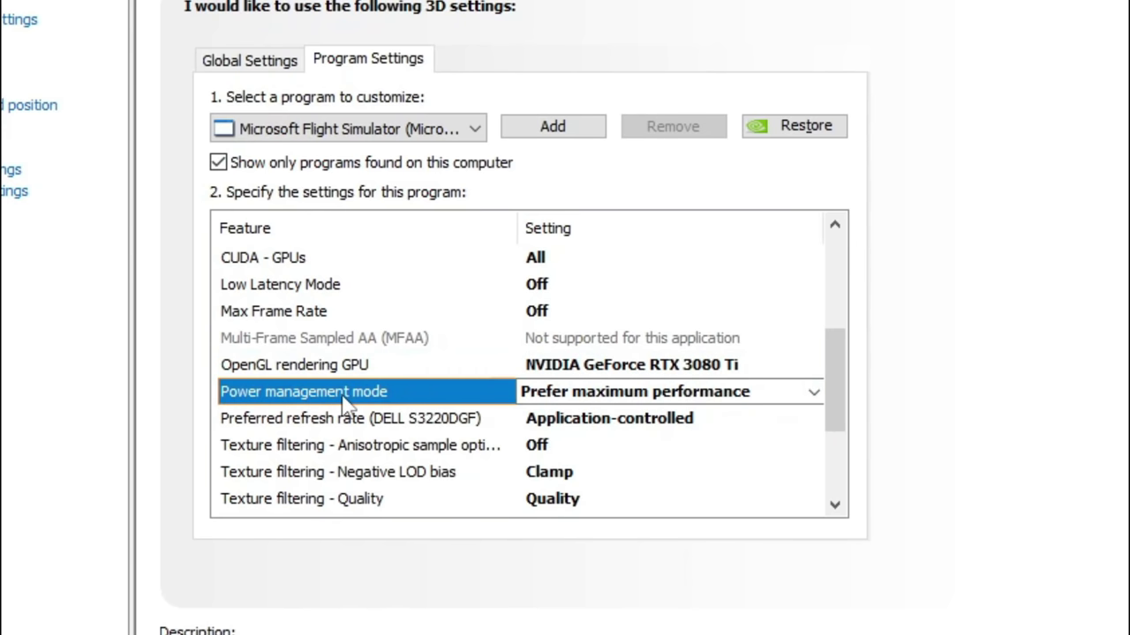
{"action": "left_click", "coordinate": [572, 394]}
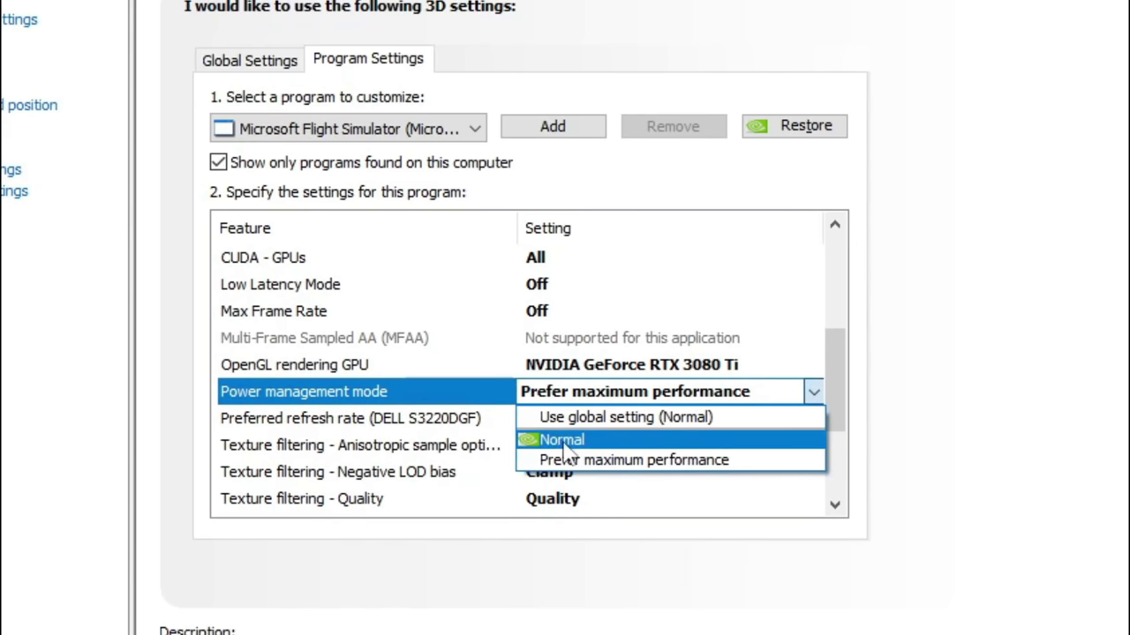
{"action": "left_click", "coordinate": [618, 466]}
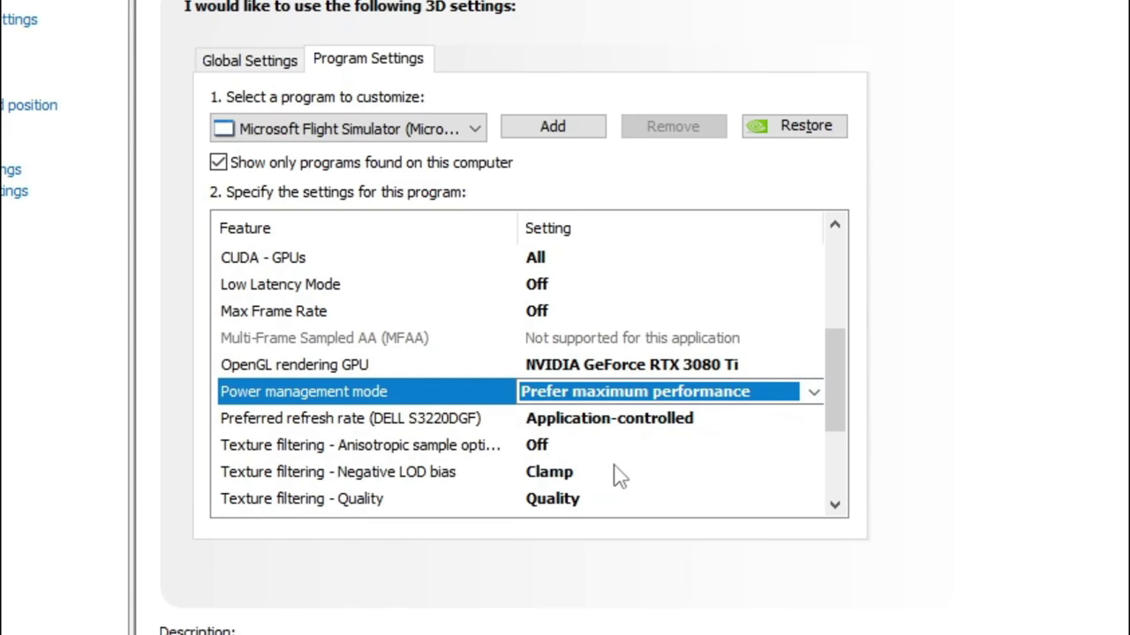
Step: Leave Texture filtering - Anisotropic sample optimization Off and scroll down toward Vertical sync
{"action": "left_click_drag", "start_coordinate": [845, 396], "coordinate": [845, 423]}
{"action": "left_click", "coordinate": [647, 368]}
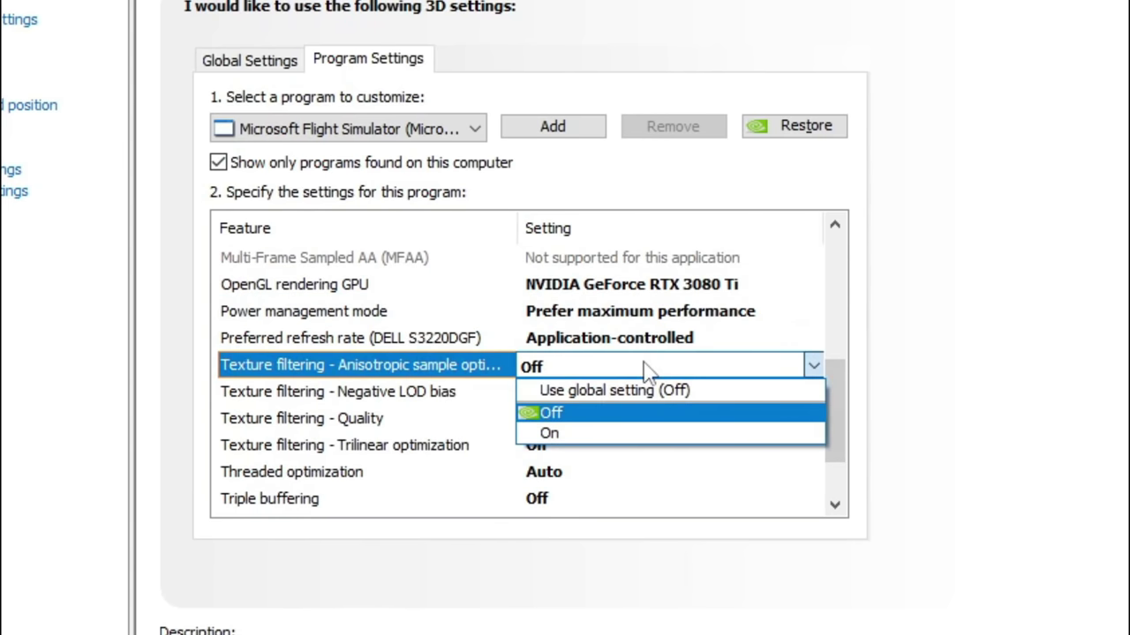
{"action": "left_click", "coordinate": [657, 346]}
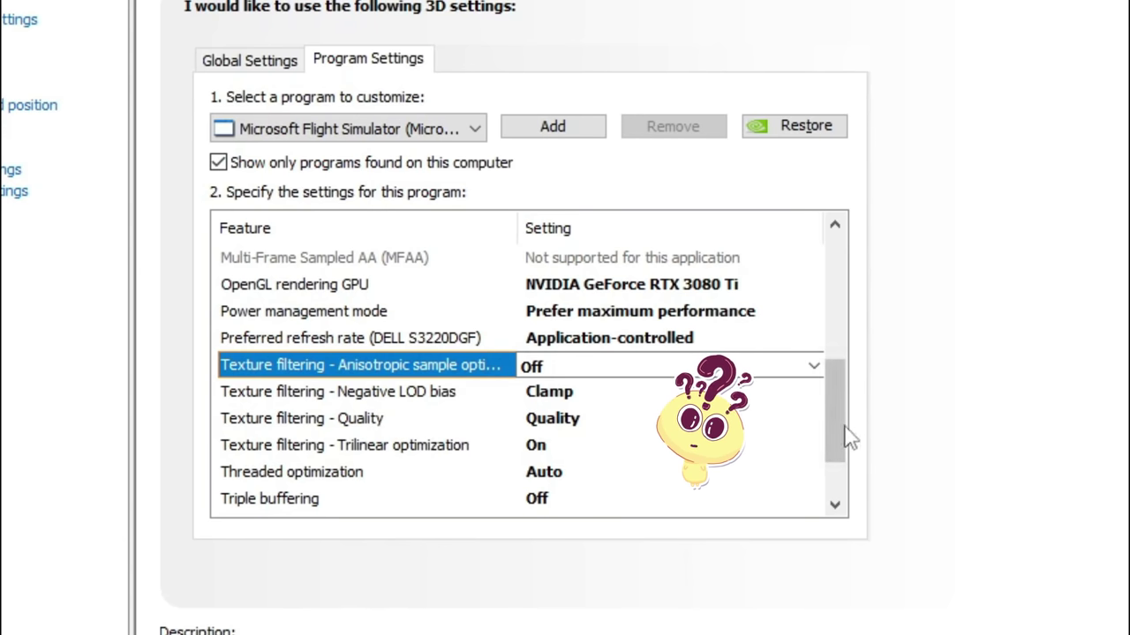
{"action": "left_click_drag", "start_coordinate": [844, 434], "coordinate": [846, 450]}
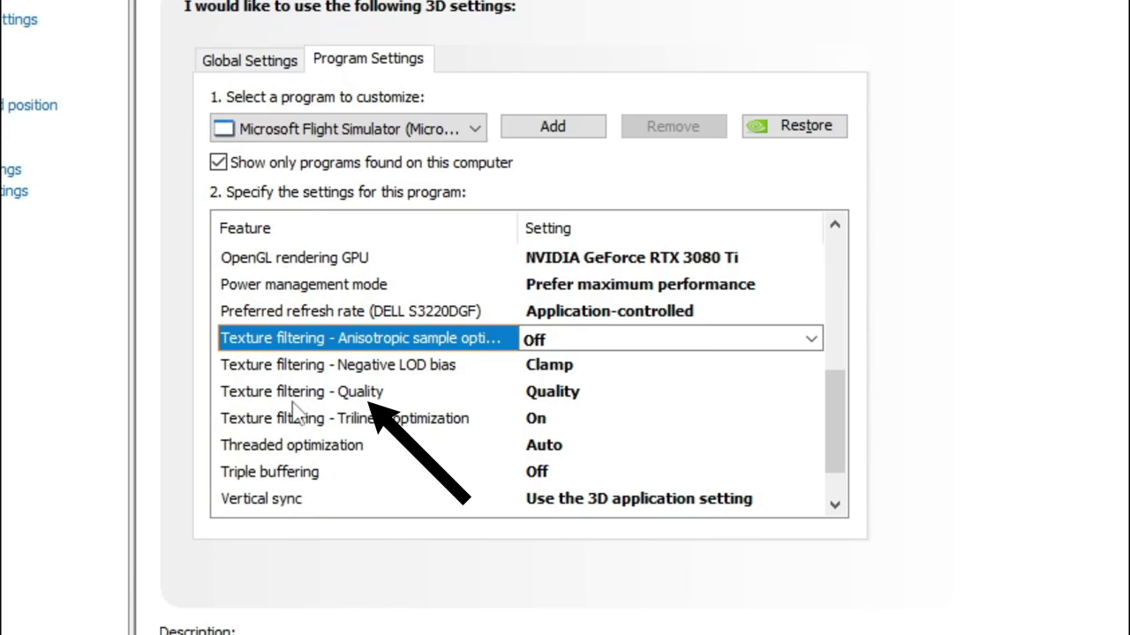
{"action": "left_click", "coordinate": [571, 393]}
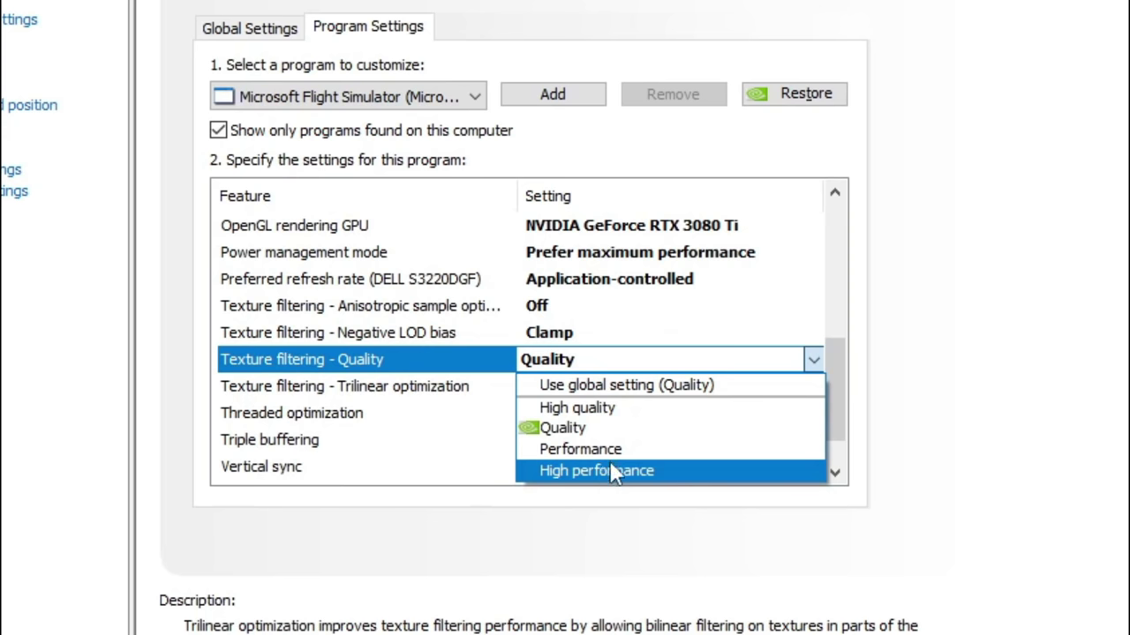
{"action": "left_click", "coordinate": [450, 378]}
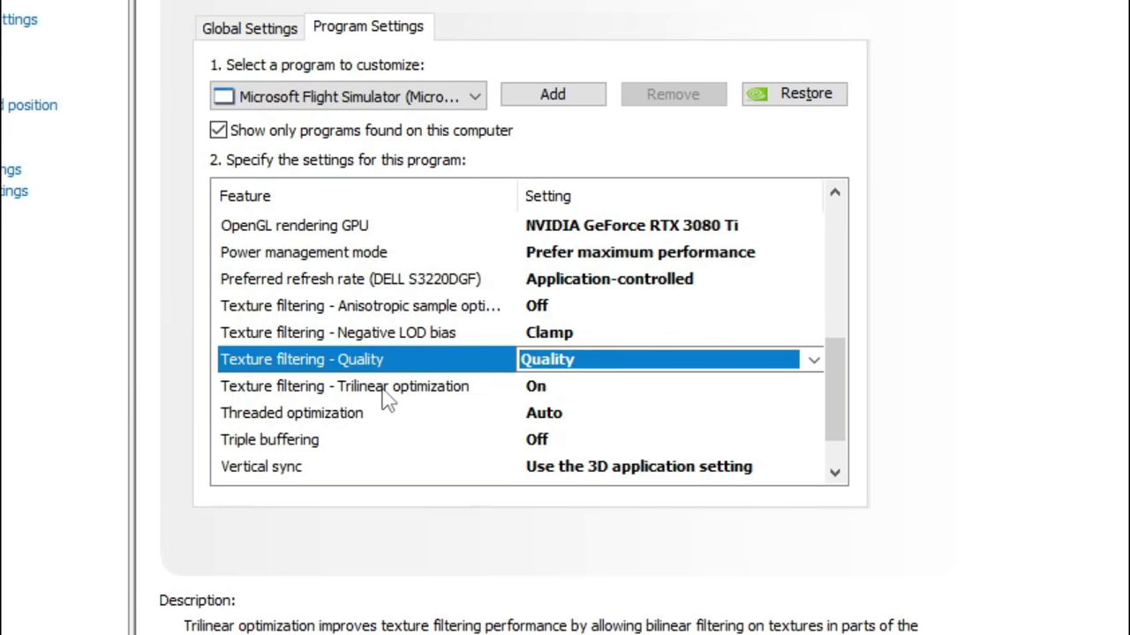
{"action": "left_click", "coordinate": [276, 365]}
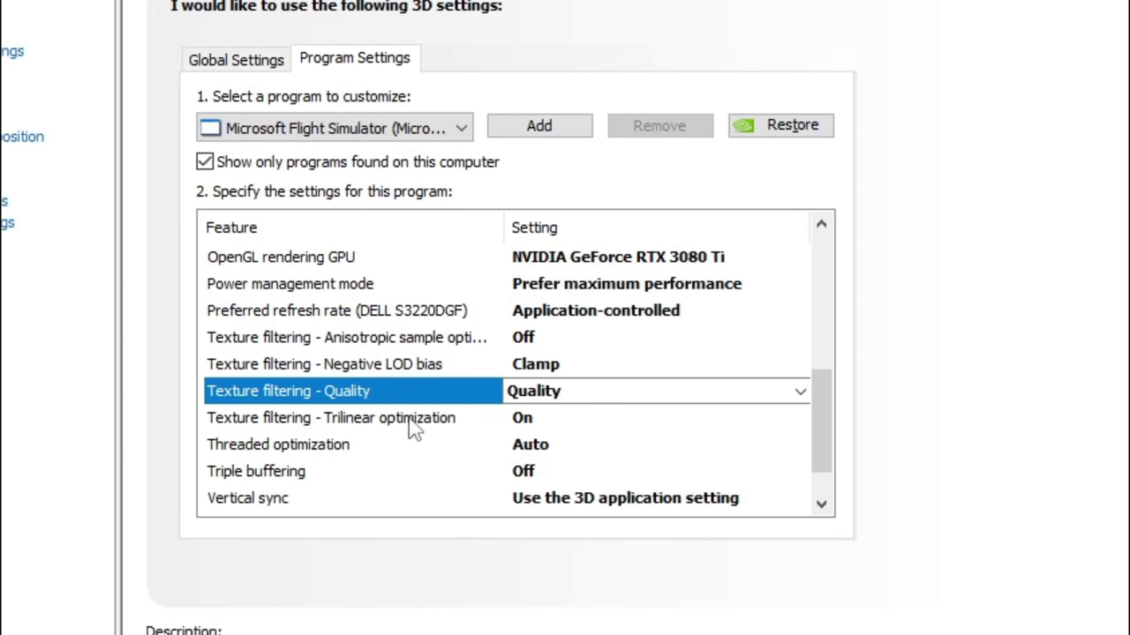
{"action": "left_click", "coordinate": [323, 402]}
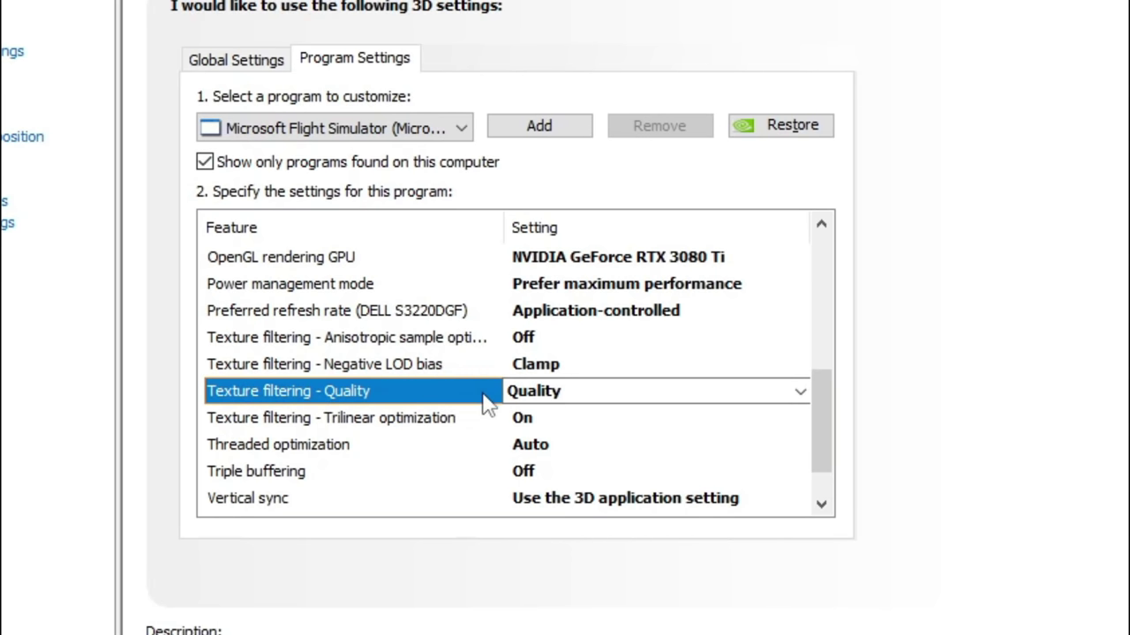
{"action": "left_click", "coordinate": [252, 344]}
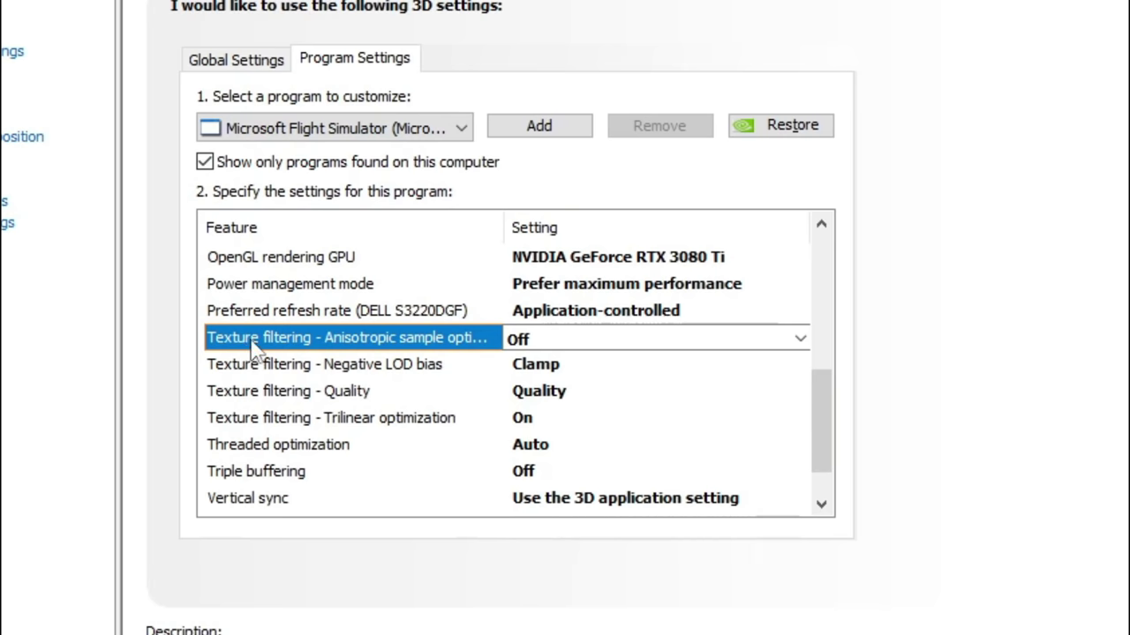
{"action": "left_click", "coordinate": [552, 343]}
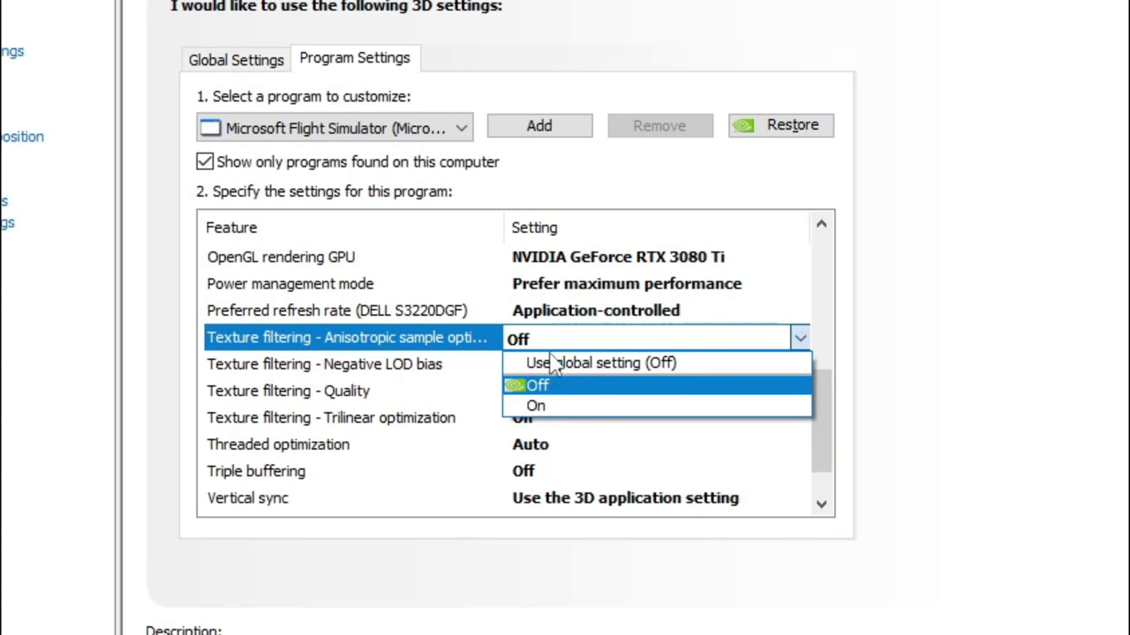
{"action": "left_click", "coordinate": [556, 386]}
{"action": "left_click", "coordinate": [560, 345]}
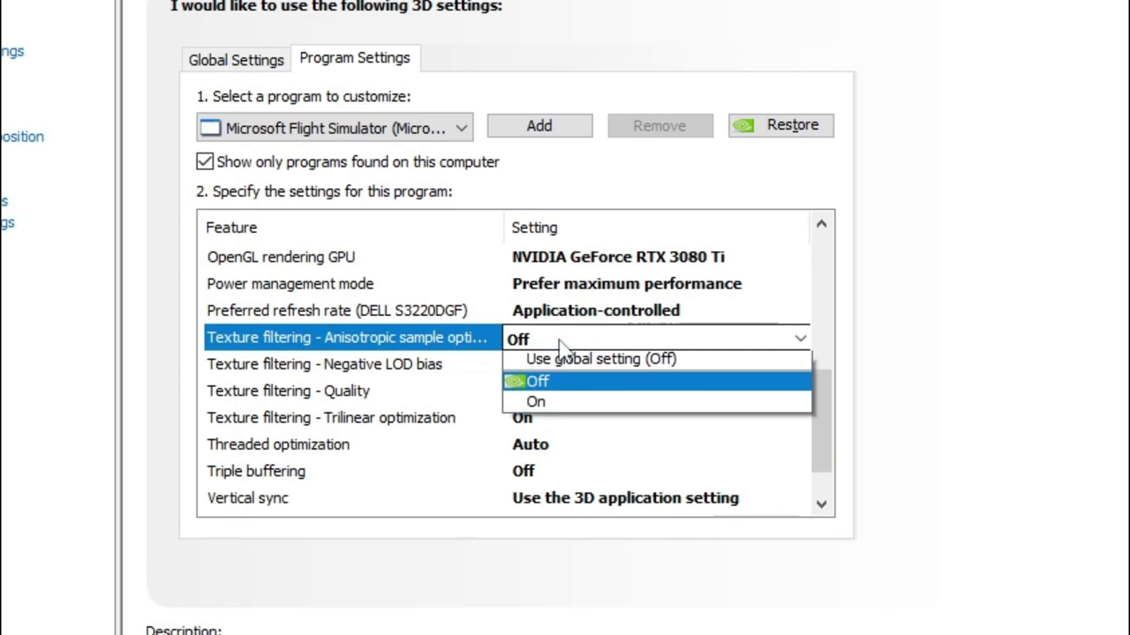
{"action": "left_click", "coordinate": [565, 388]}
{"action": "left_click", "coordinate": [565, 346]}
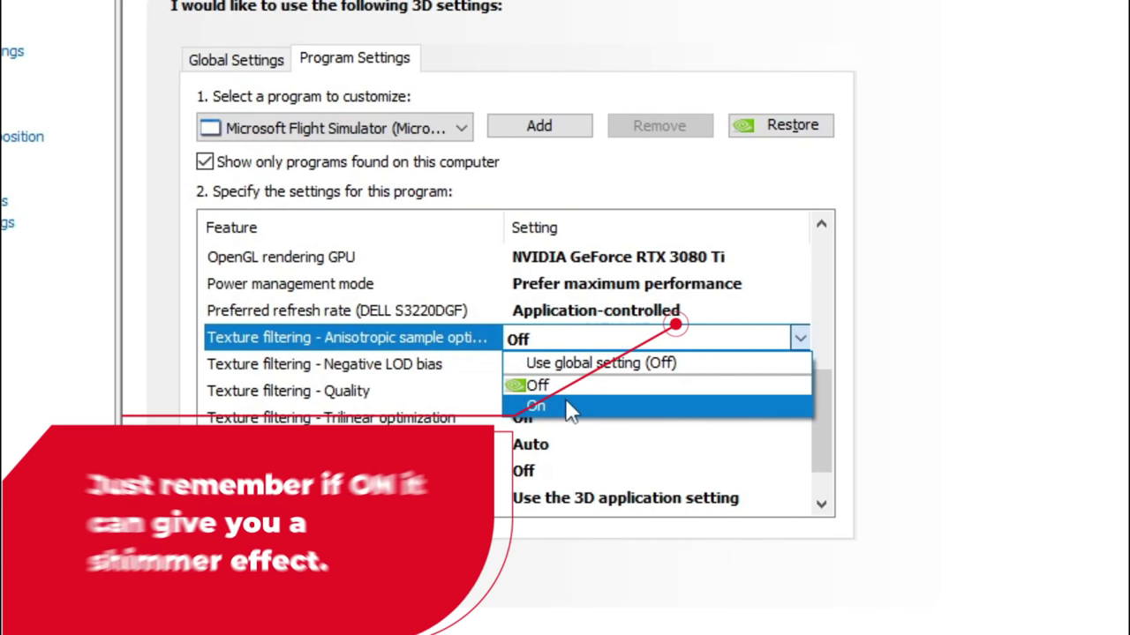
{"action": "left_click", "coordinate": [567, 387]}
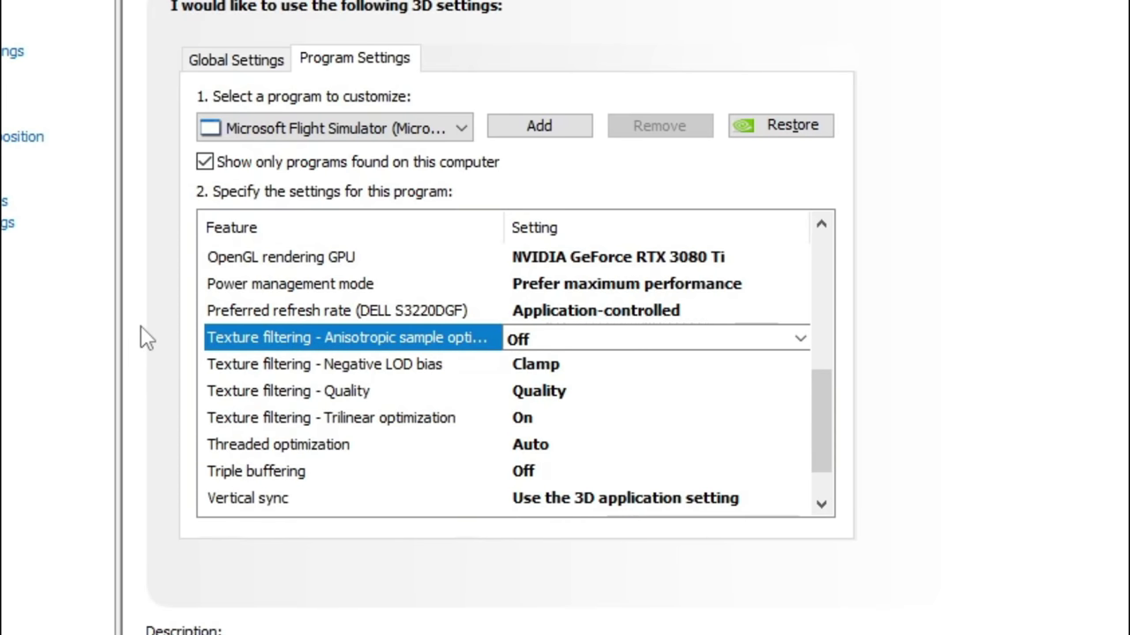
{"action": "left_click", "coordinate": [540, 347]}
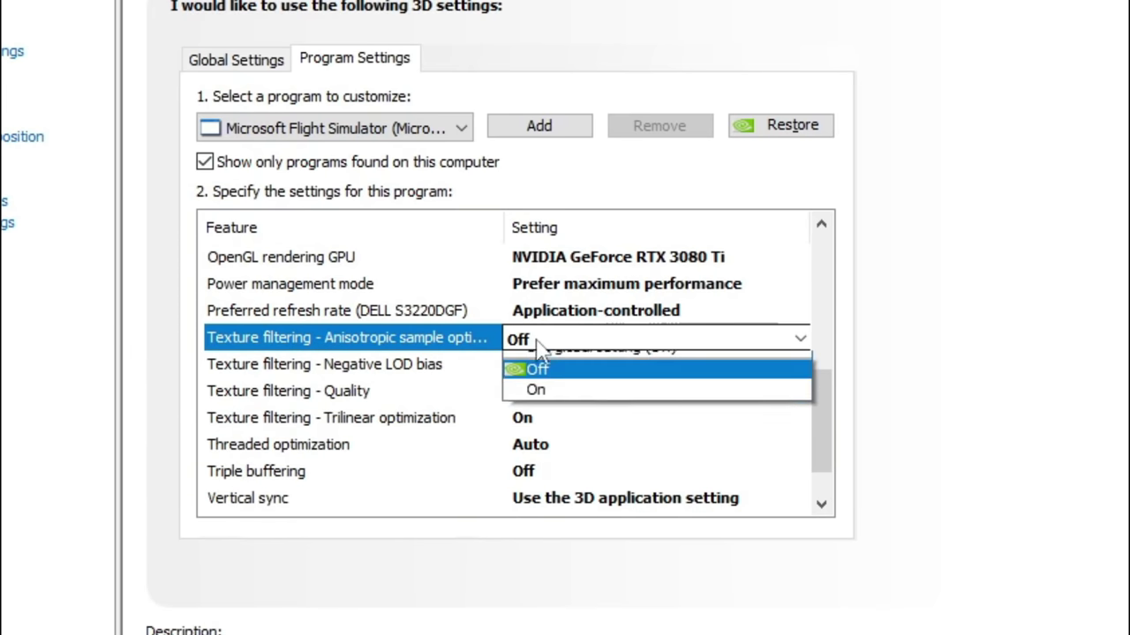
{"action": "left_click", "coordinate": [559, 392]}
{"action": "left_click", "coordinate": [221, 371]}
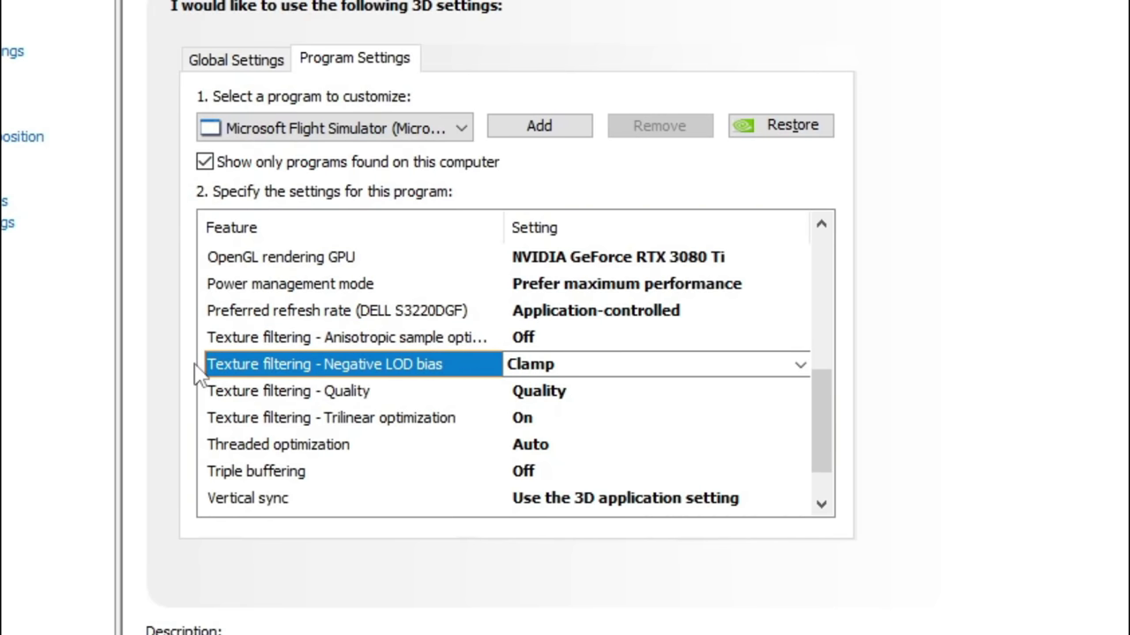
{"action": "left_click", "coordinate": [536, 370]}
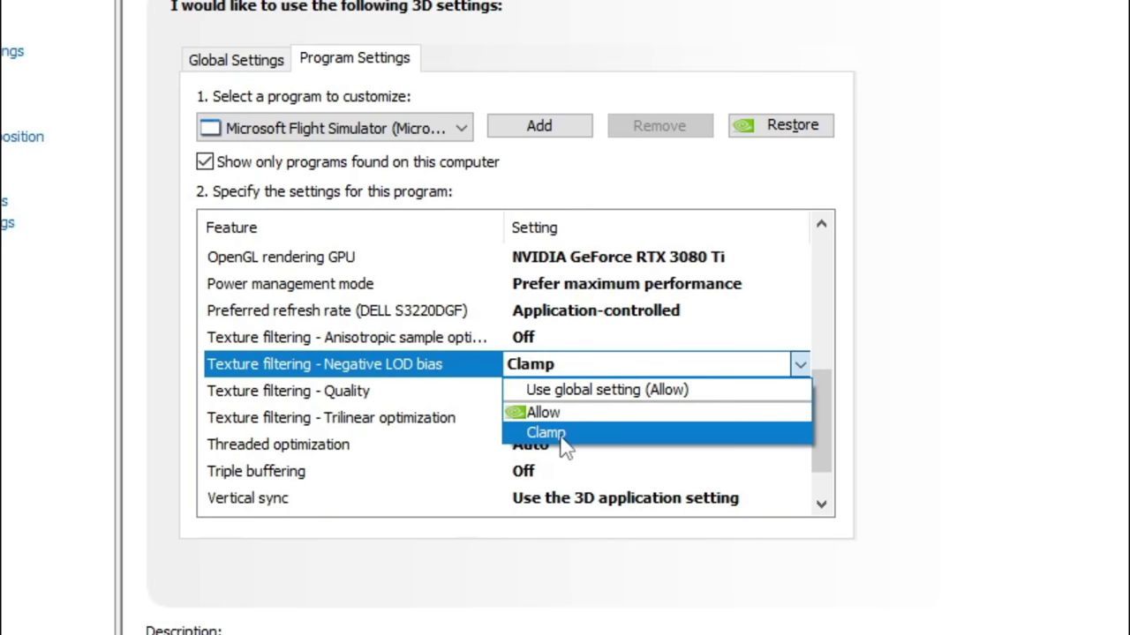
{"action": "left_click", "coordinate": [565, 434]}
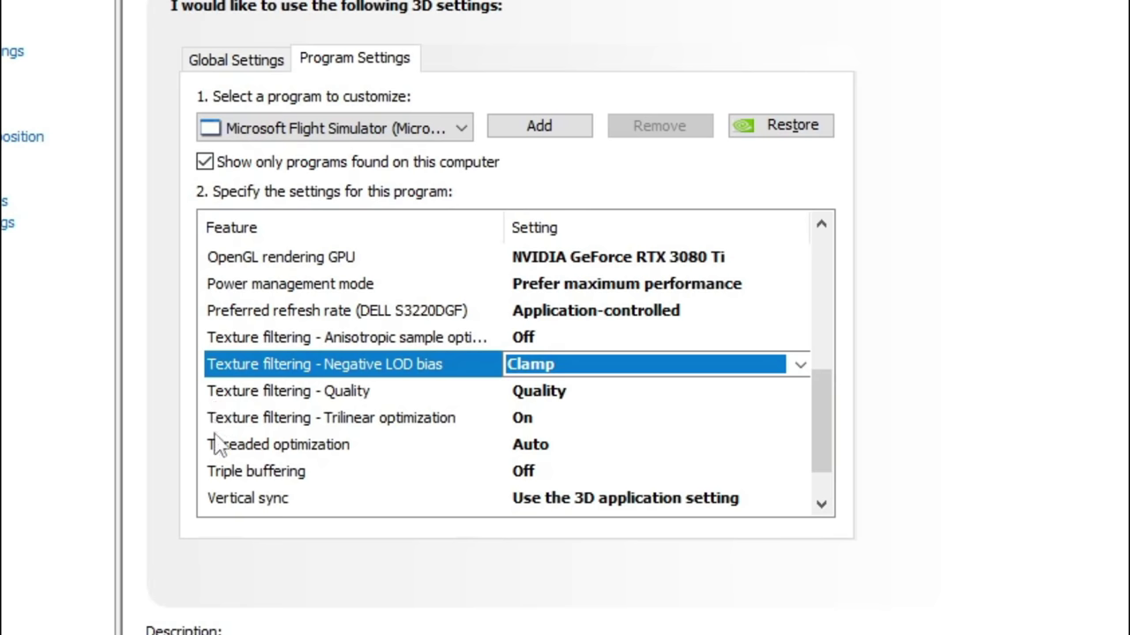
{"action": "left_click", "coordinate": [543, 418]}
{"action": "left_click", "coordinate": [545, 422]}
{"action": "left_click", "coordinate": [547, 491]}
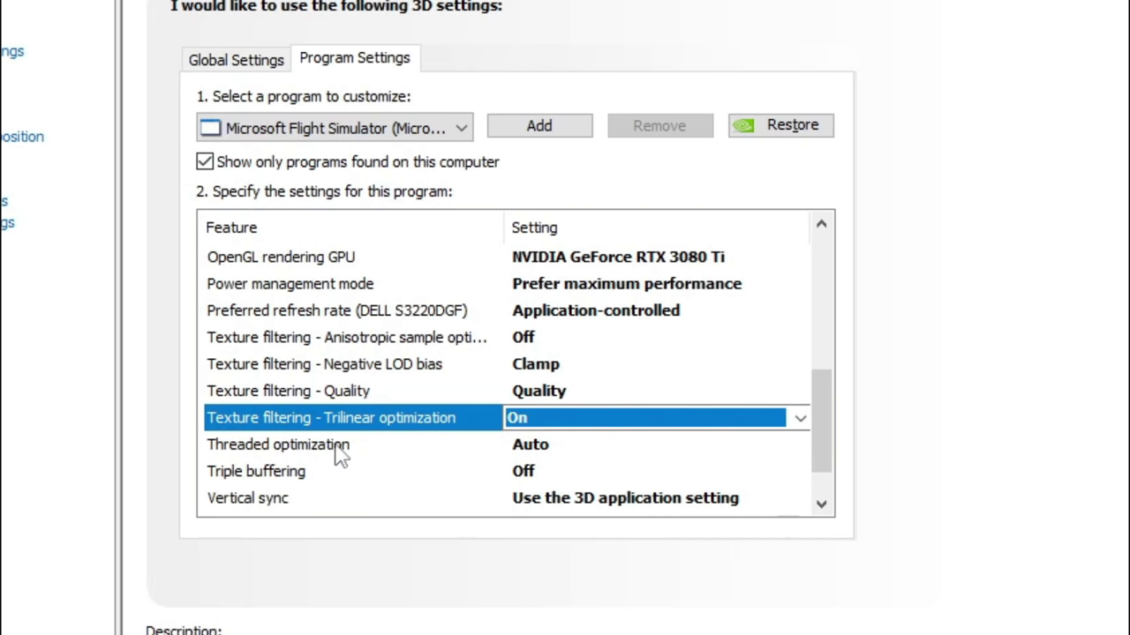
Step: Keep Triple buffering Off and scroll down to the Virtual Reality pre-rendered frames row
{"action": "left_click", "coordinate": [281, 484]}
{"action": "left_click", "coordinate": [554, 477]}
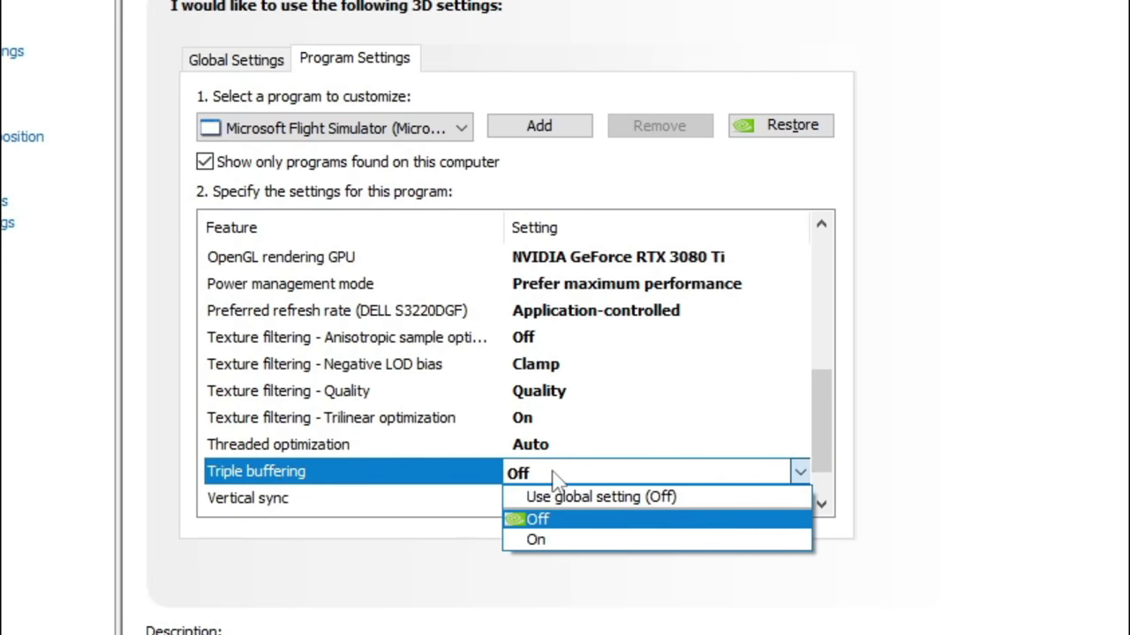
{"action": "left_click", "coordinate": [570, 520]}
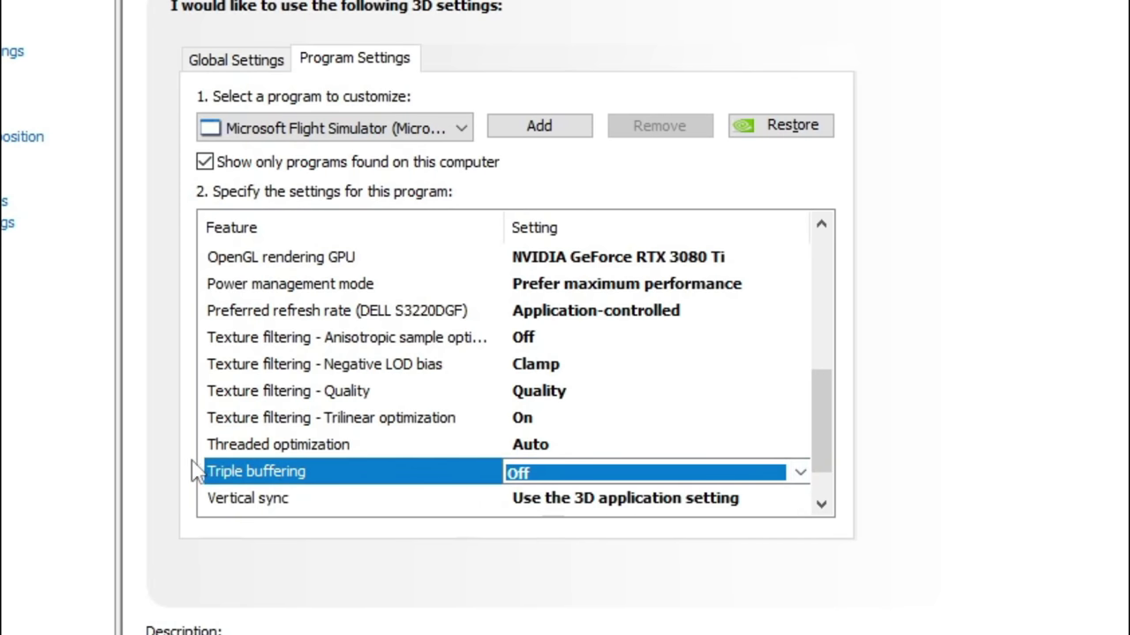
{"action": "scroll", "coordinate": [196, 472], "scroll_direction": "down", "scroll_amount": 1}
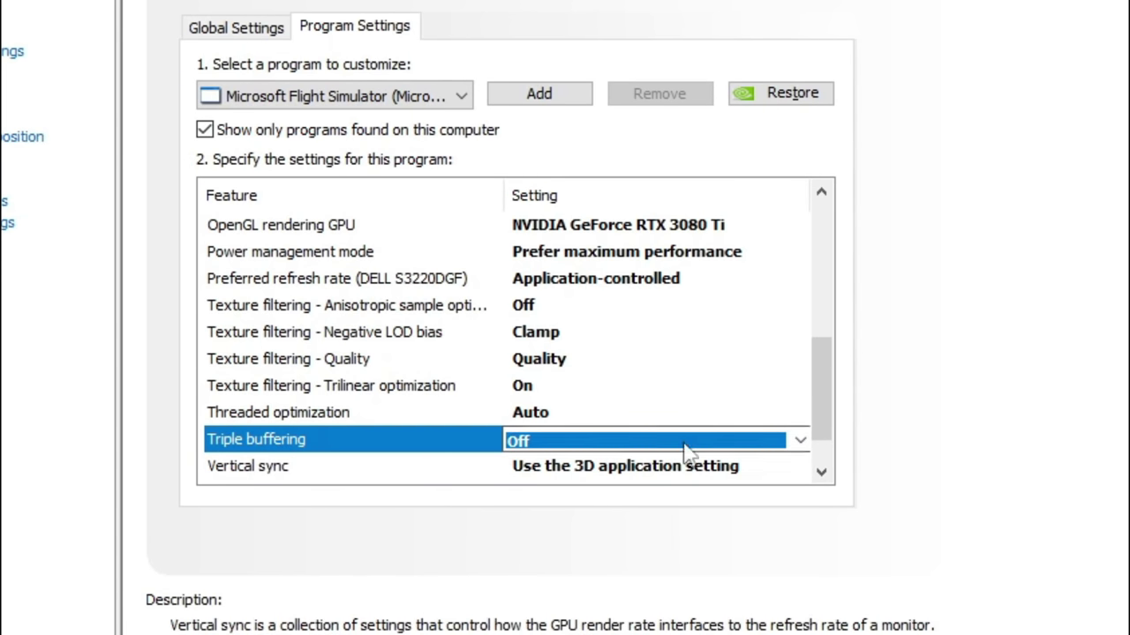
{"action": "scroll", "coordinate": [666, 419], "scroll_direction": "down", "scroll_amount": 1}
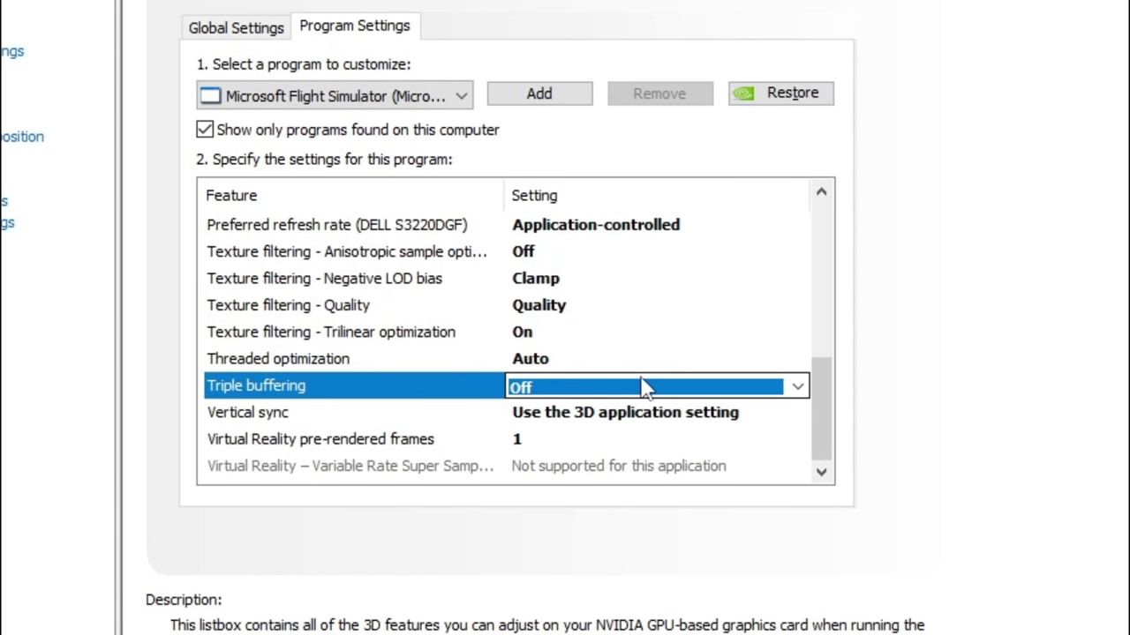